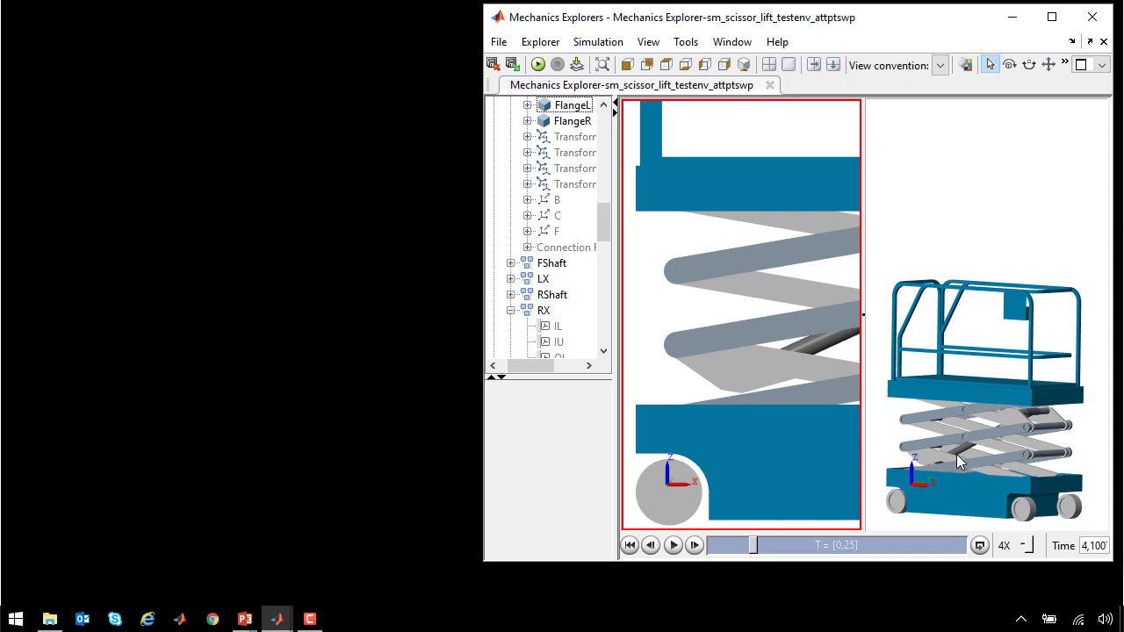
Hide the lower flange FlangeL from the view and scroll the tree back up to Actuator.
{"action": "left_click", "coordinate": [724, 378]}
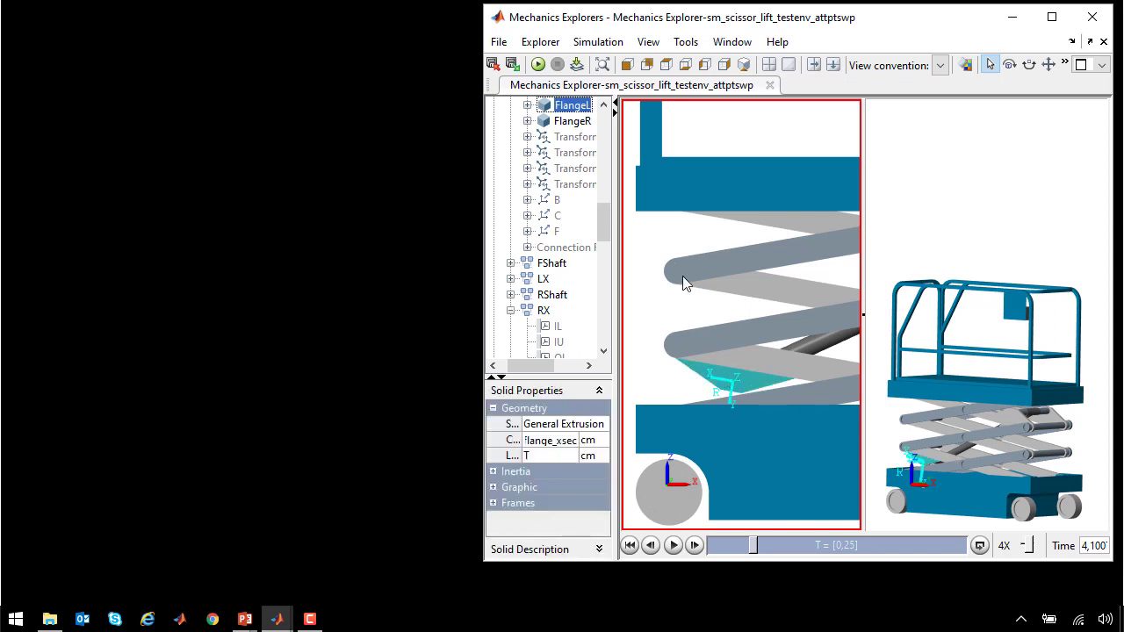
{"action": "right_click", "coordinate": [586, 106]}
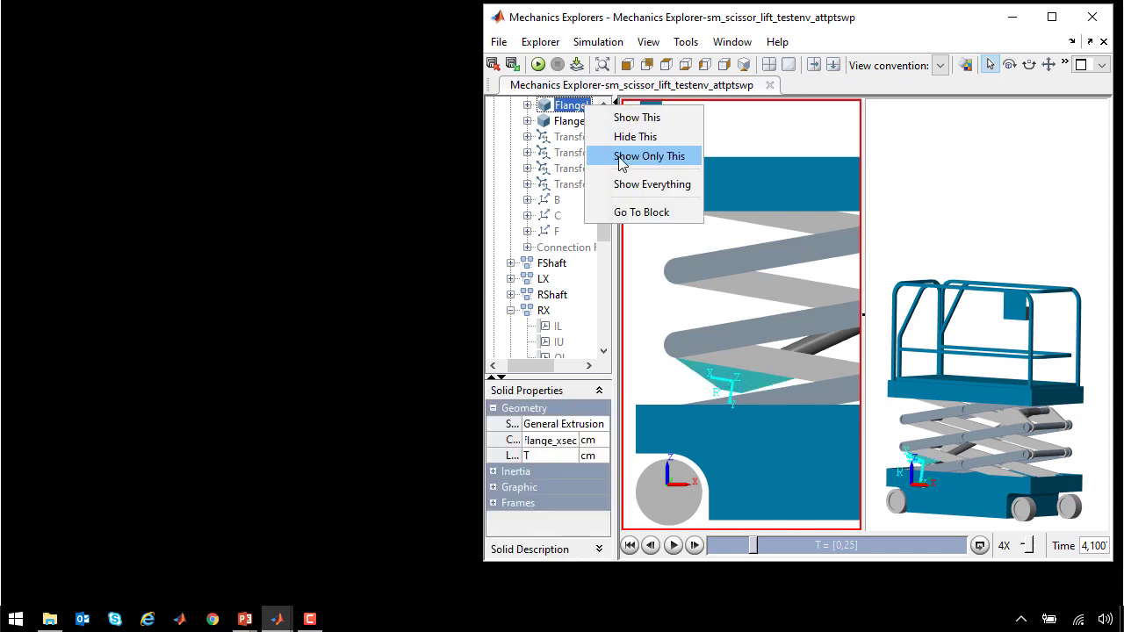
{"action": "left_click", "coordinate": [630, 137]}
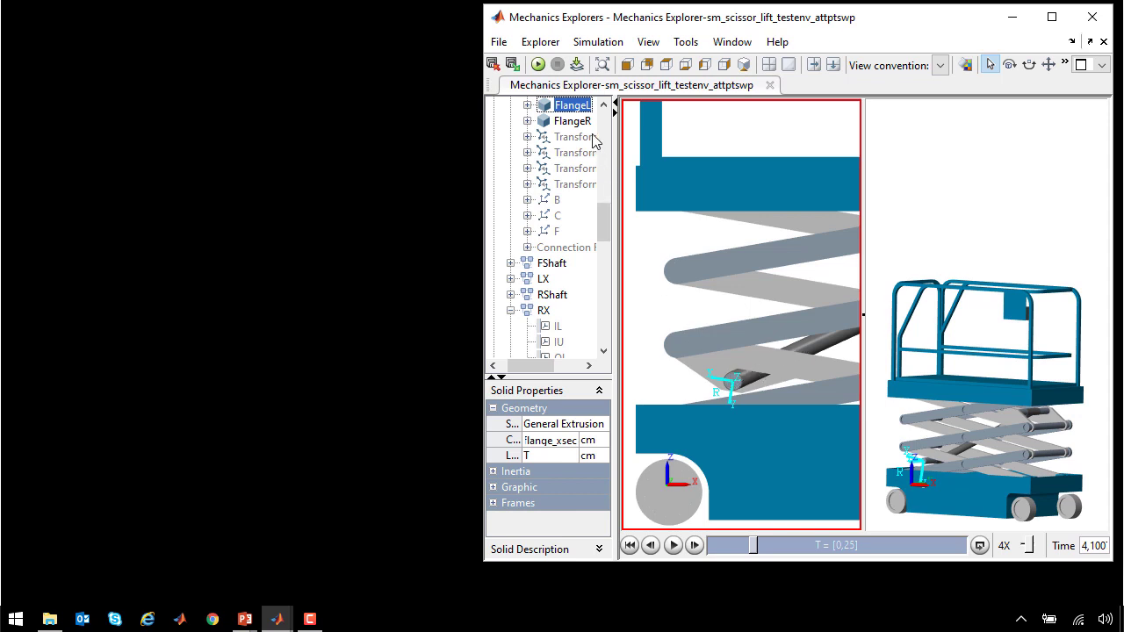
{"action": "left_click_drag", "start_coordinate": [604, 221], "coordinate": [604, 130]}
{"action": "right_click", "coordinate": [552, 141]}
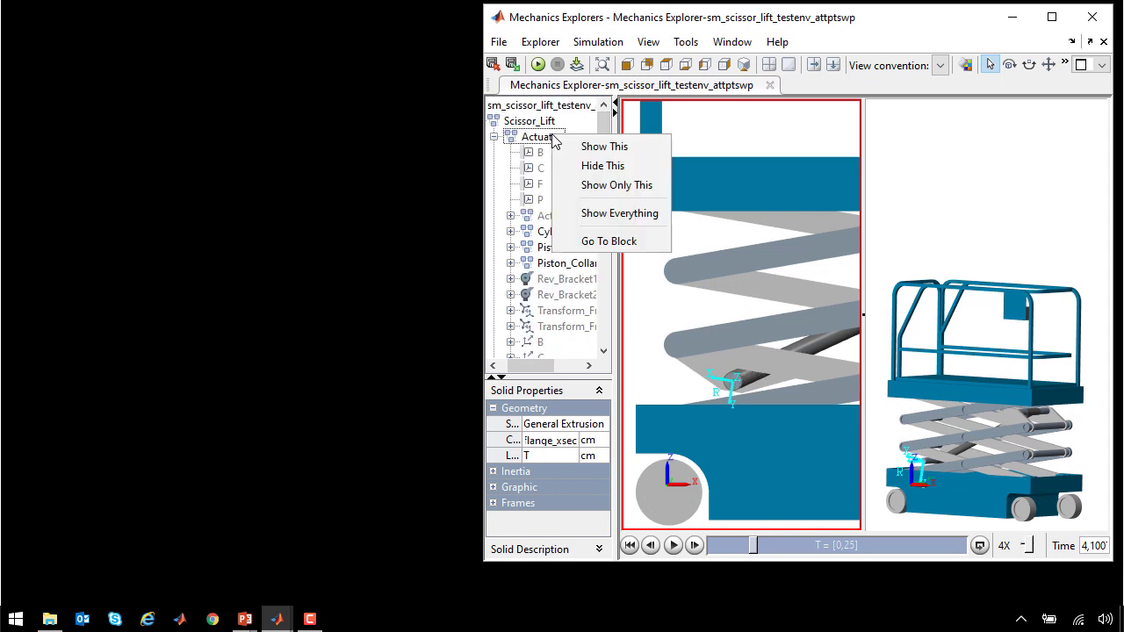
Go to the Actuator block and descend through Scissor Lift > Actuator > Actuator into Platform.
{"action": "left_click", "coordinate": [610, 239]}
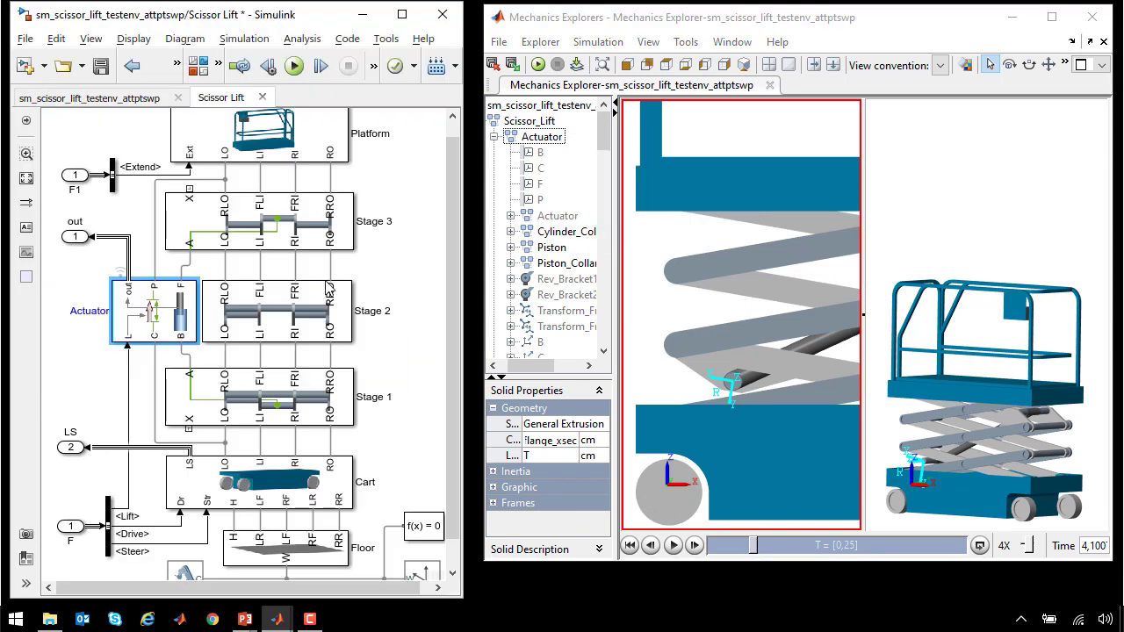
{"action": "key", "text": "Escape"}
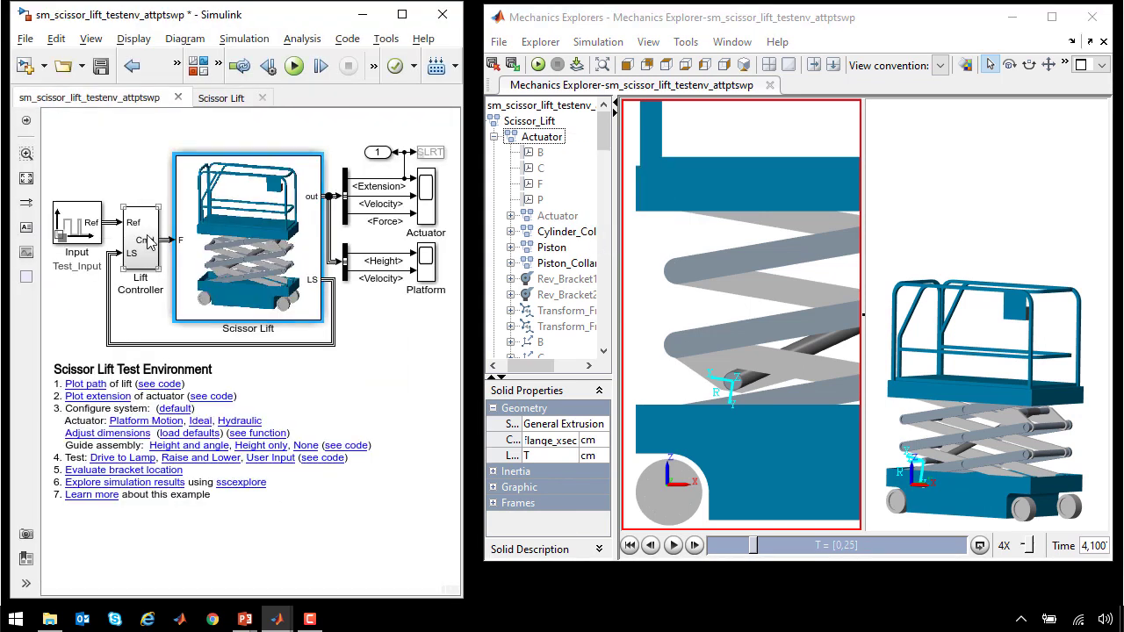
{"action": "double_click", "coordinate": [184, 242]}
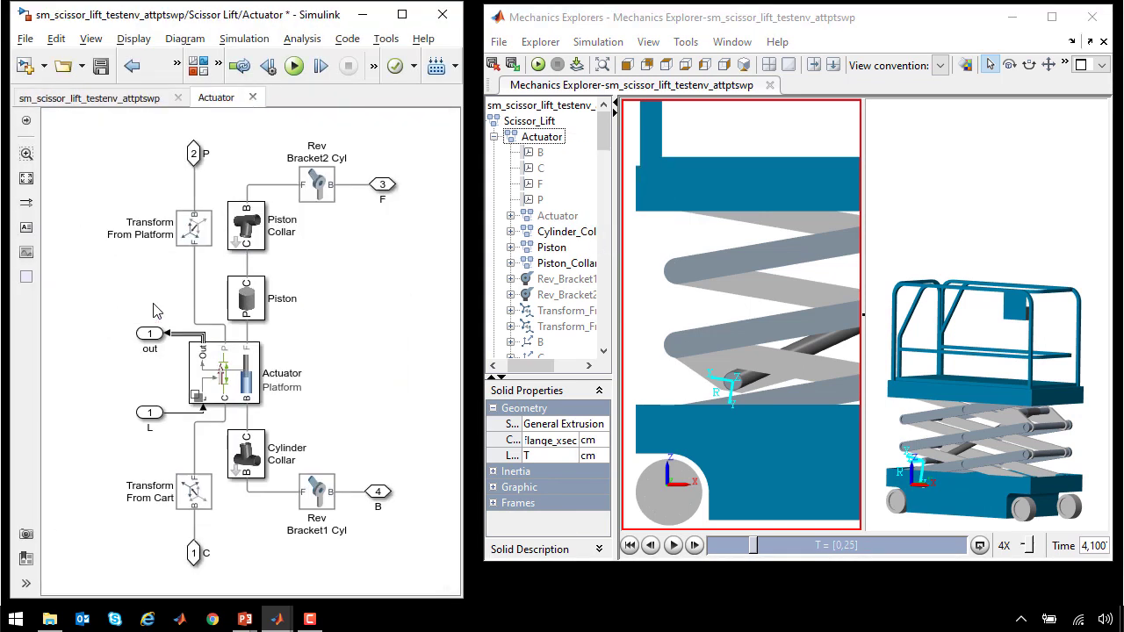
{"action": "double_click", "coordinate": [155, 312]}
{"action": "double_click", "coordinate": [207, 356]}
{"action": "double_click", "coordinate": [165, 318]}
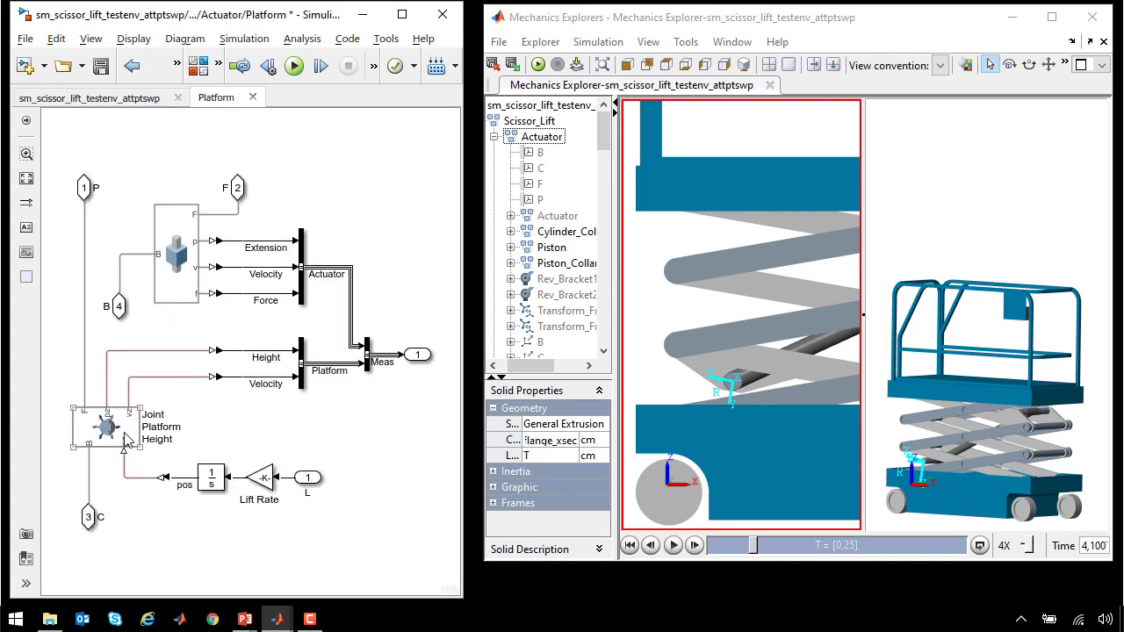
Inspect the Lift Rate gain, integrator, Force line and Prismatic Joint blocks in Platform.
{"action": "left_click", "coordinate": [268, 481]}
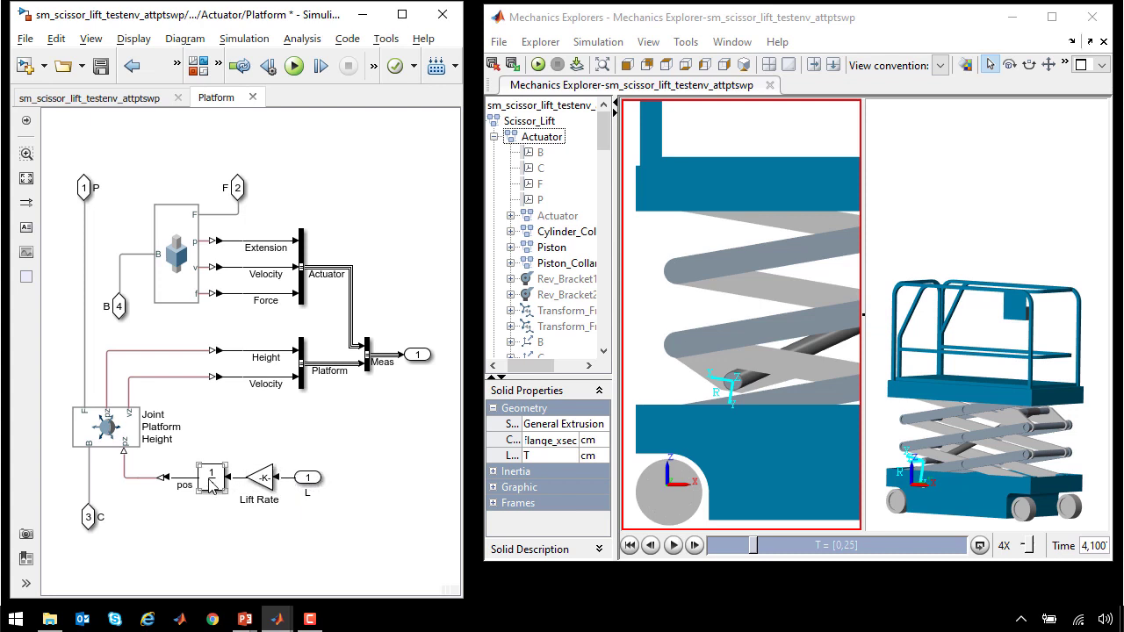
{"action": "left_click", "coordinate": [144, 475]}
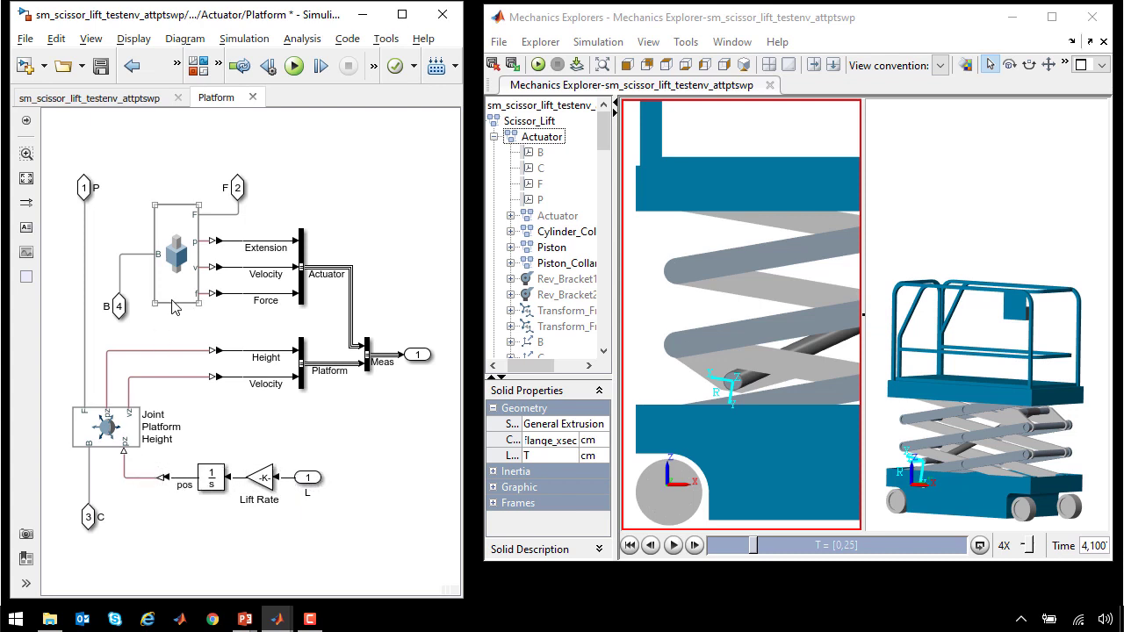
{"action": "left_click", "coordinate": [243, 296]}
{"action": "left_click", "coordinate": [248, 301]}
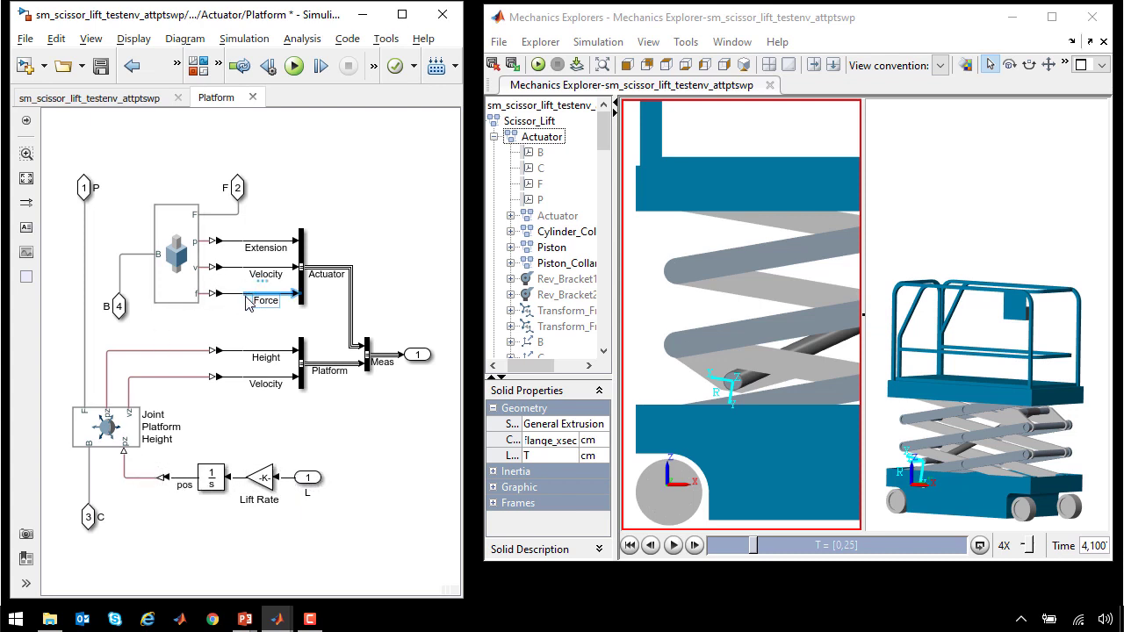
{"action": "left_click", "coordinate": [182, 271]}
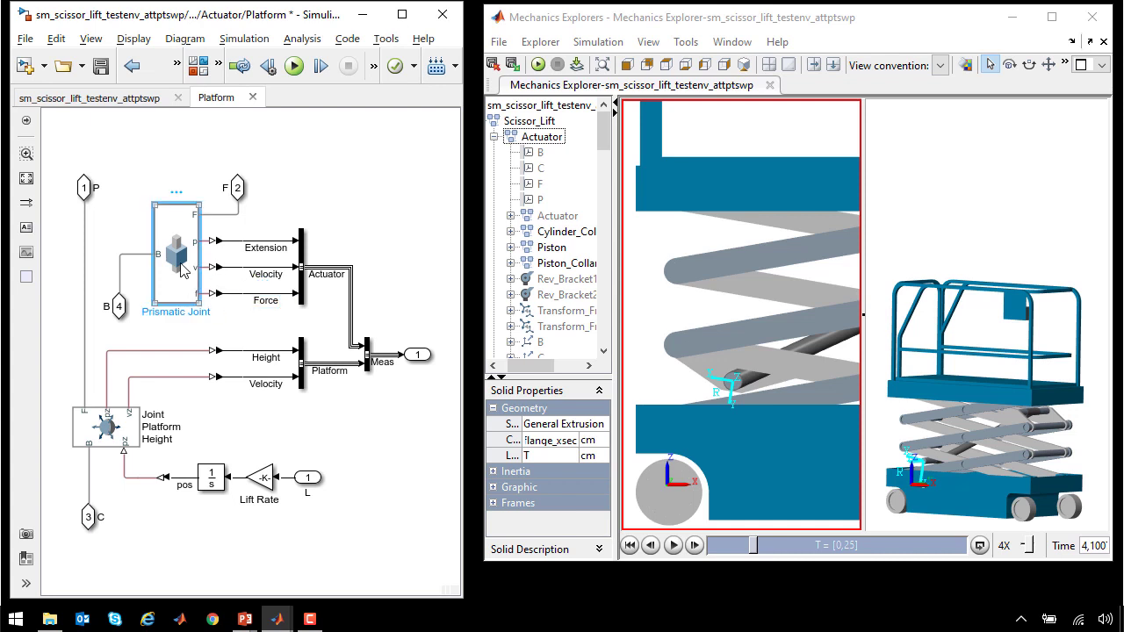
{"action": "left_click", "coordinate": [259, 223]}
Back out to the Actuator variant block, then run the sweep script's simulation section for flange_offset_set = [35:2:41].
{"action": "key", "text": "Escape"}
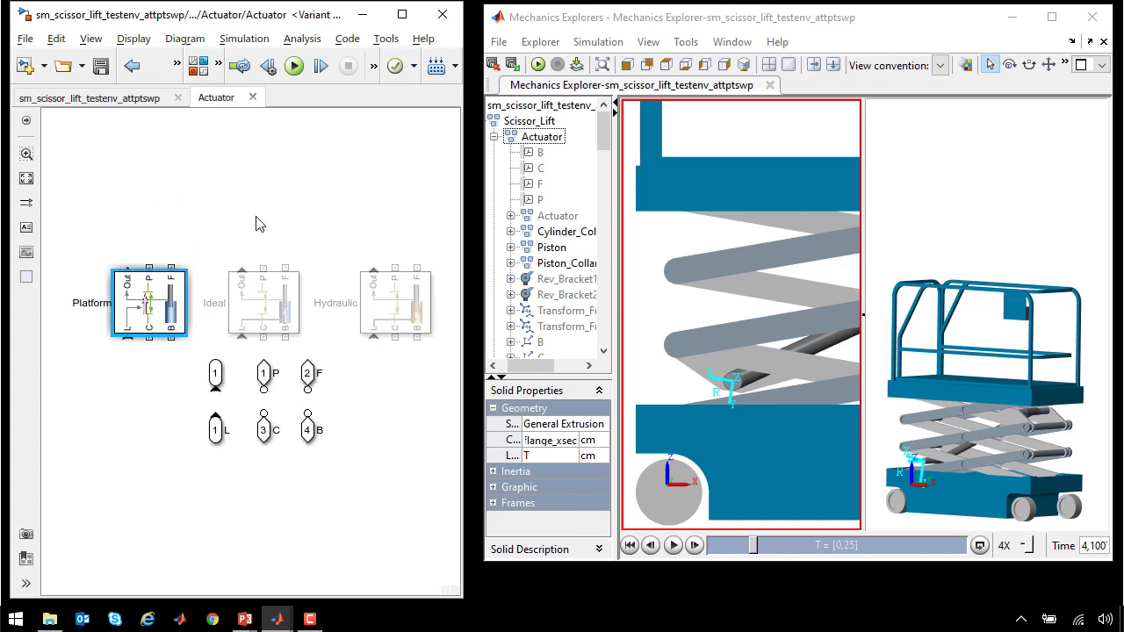
{"action": "key", "text": "alt+Tab"}
{"action": "key", "text": "Tab"}
{"action": "key", "text": "Tab"}
{"action": "key", "text": "Tab"}
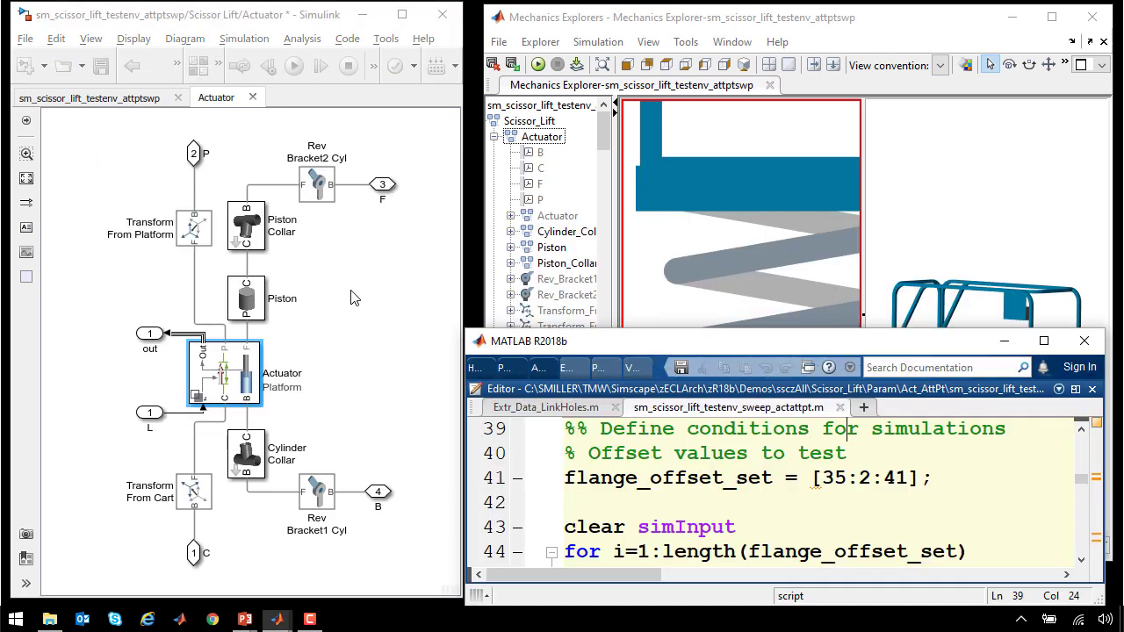
{"action": "left_click_drag", "start_coordinate": [921, 479], "coordinate": [562, 481]}
{"action": "left_click", "coordinate": [753, 498]}
{"action": "key", "text": "ctrl+Down"}
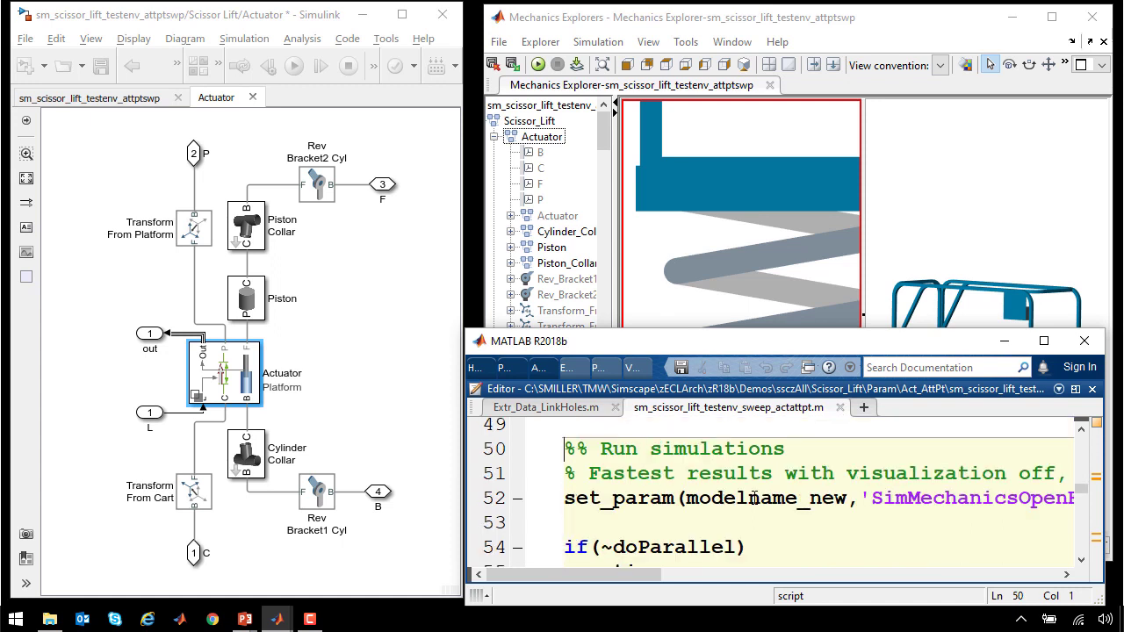
{"action": "key", "text": "ctrl+shift+Return"}
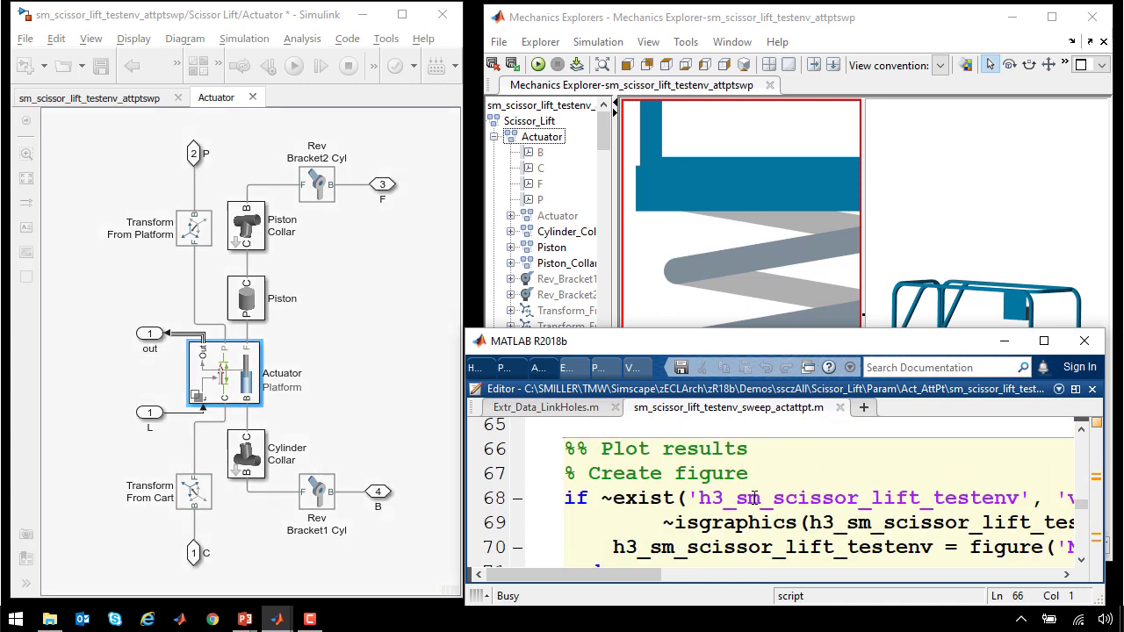
Select FlangeL in Mechanics Explorer and watch the lift animation play through T = 25 s.
{"action": "left_click", "coordinate": [698, 21]}
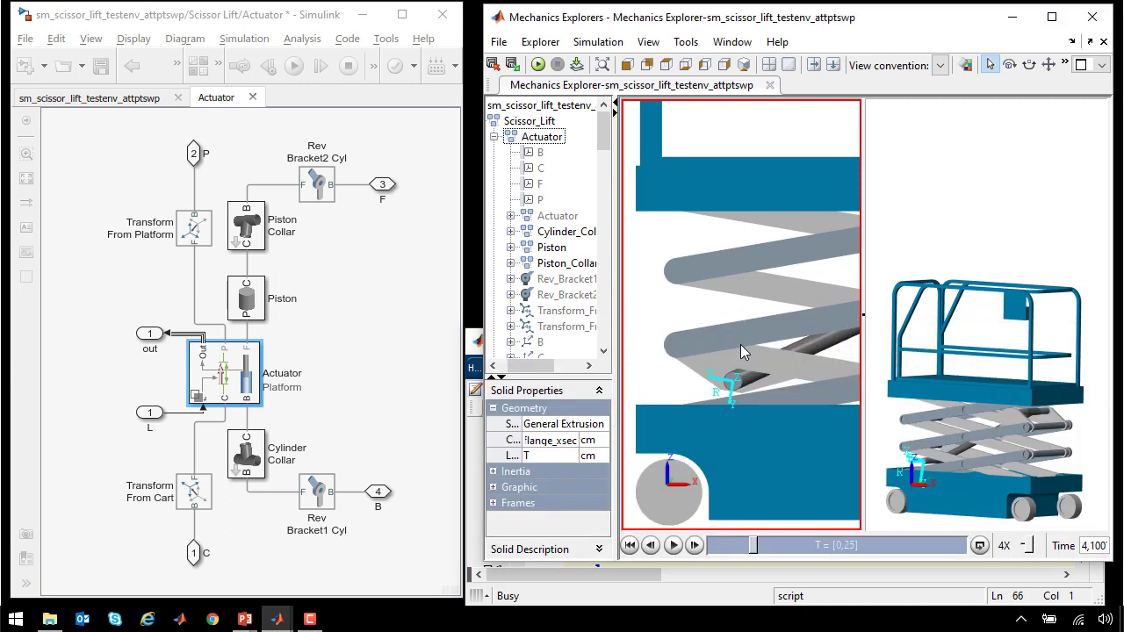
{"action": "left_click", "coordinate": [735, 384]}
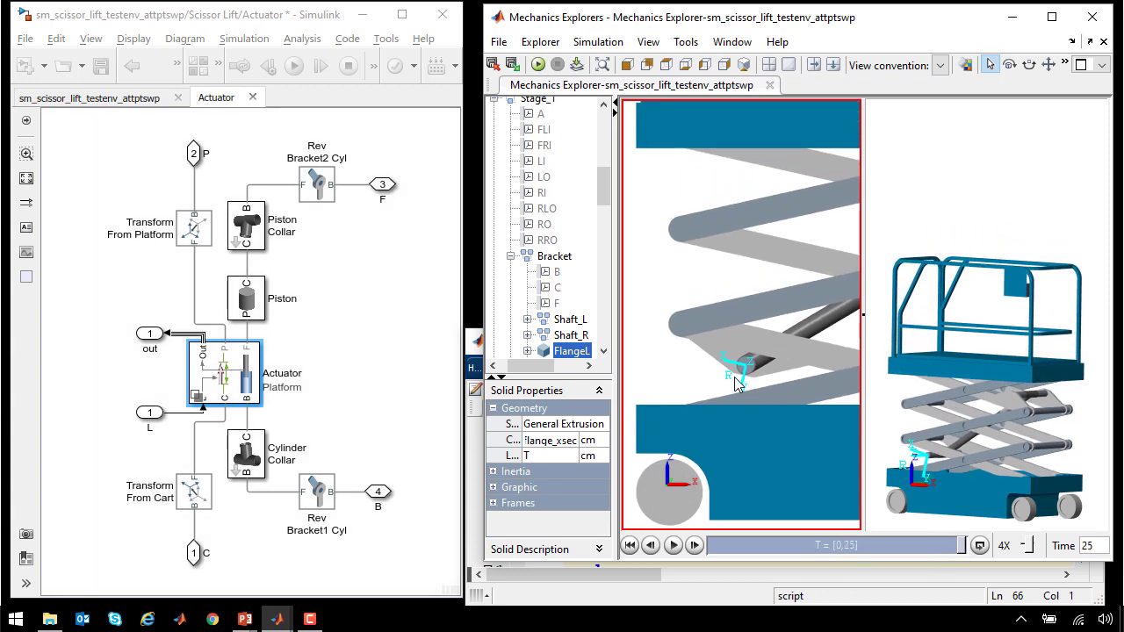
Run the Plot results section for offsets 35–41 cm, then open the Actuator > Platform variant subsystem.
{"action": "left_click", "coordinate": [615, 574]}
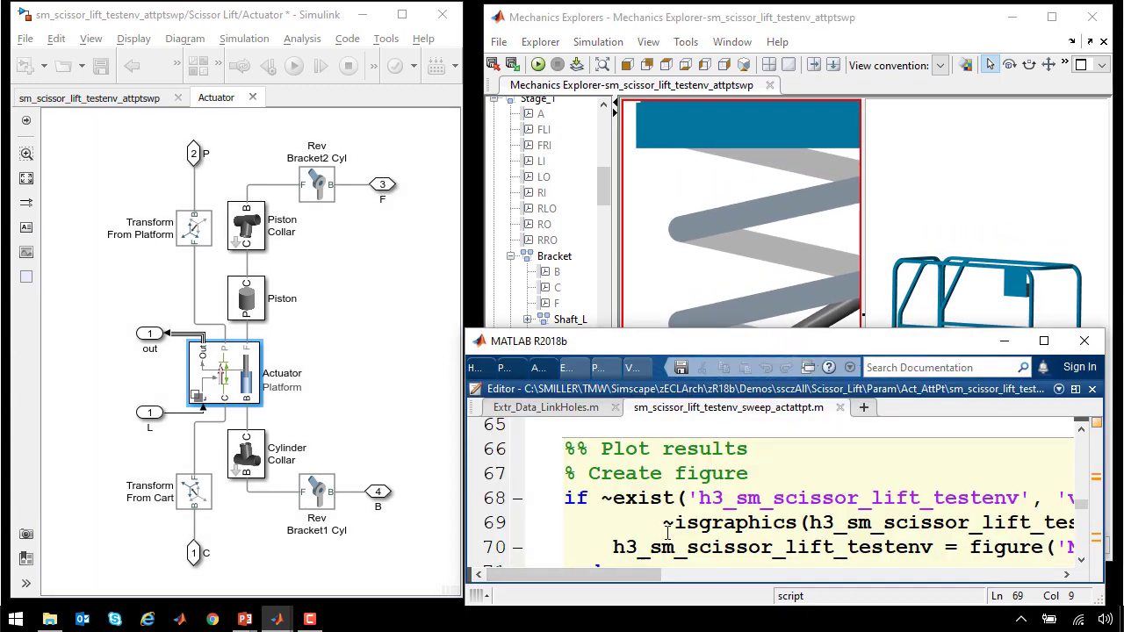
{"action": "key", "text": "ctrl+shift+Return"}
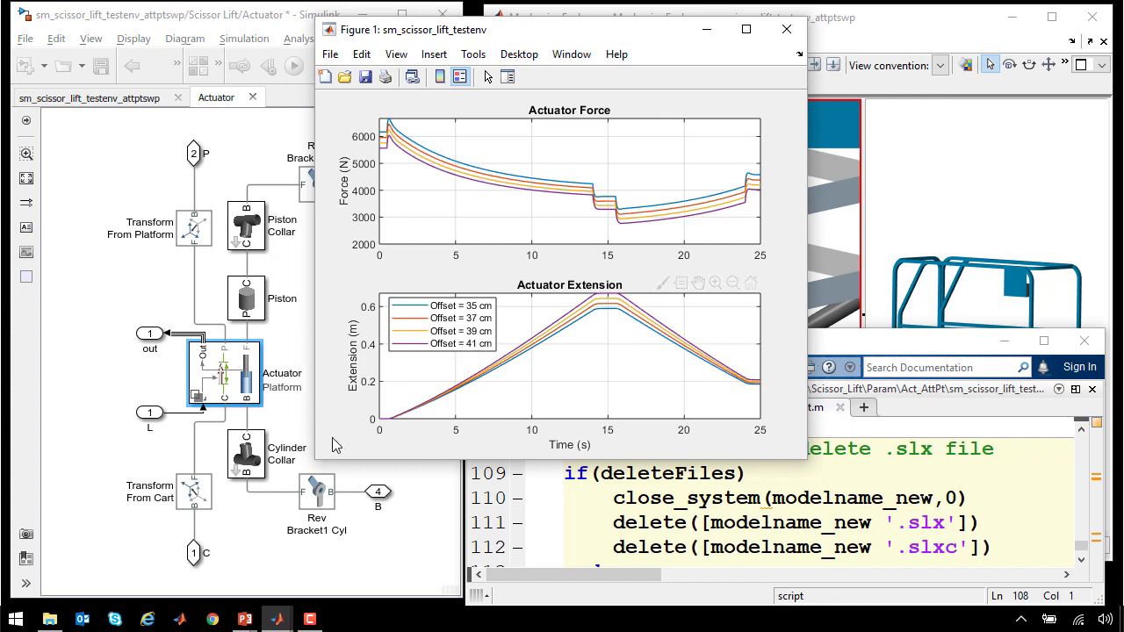
{"action": "left_click", "coordinate": [235, 392]}
{"action": "double_click", "coordinate": [235, 392]}
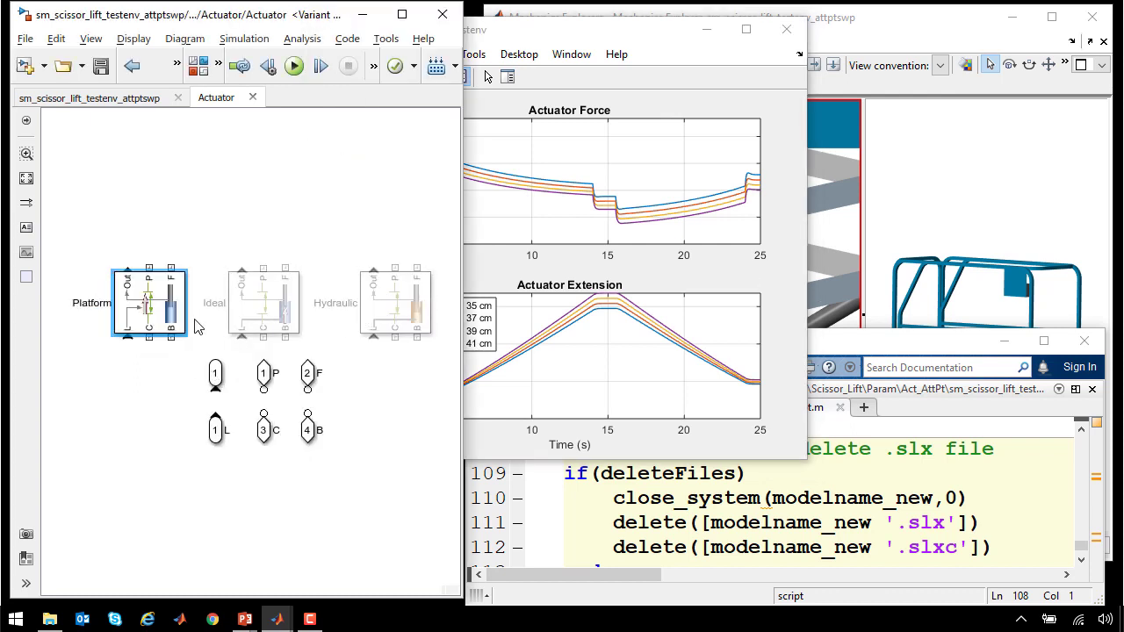
{"action": "double_click", "coordinate": [170, 318]}
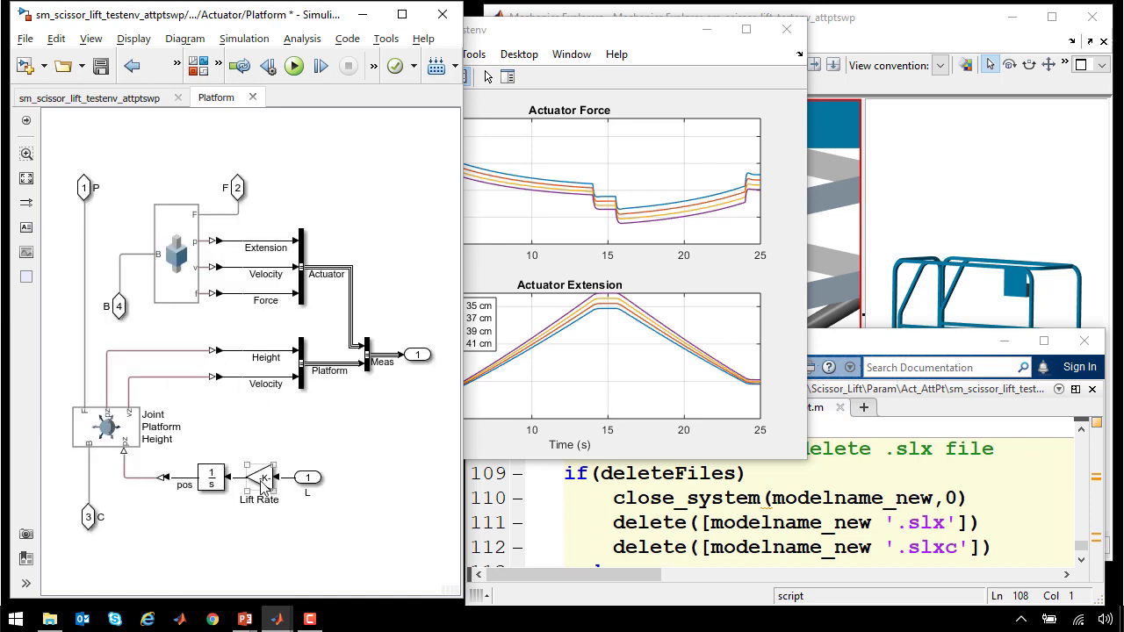